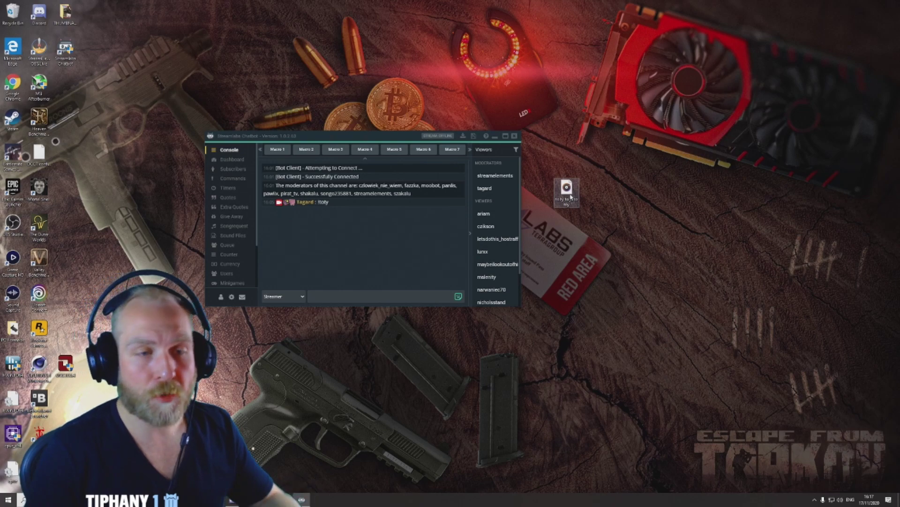
Play the MP3 file "to ty to ja to my" from the desktop to preview it, and close the music player.
double_click(566, 190)
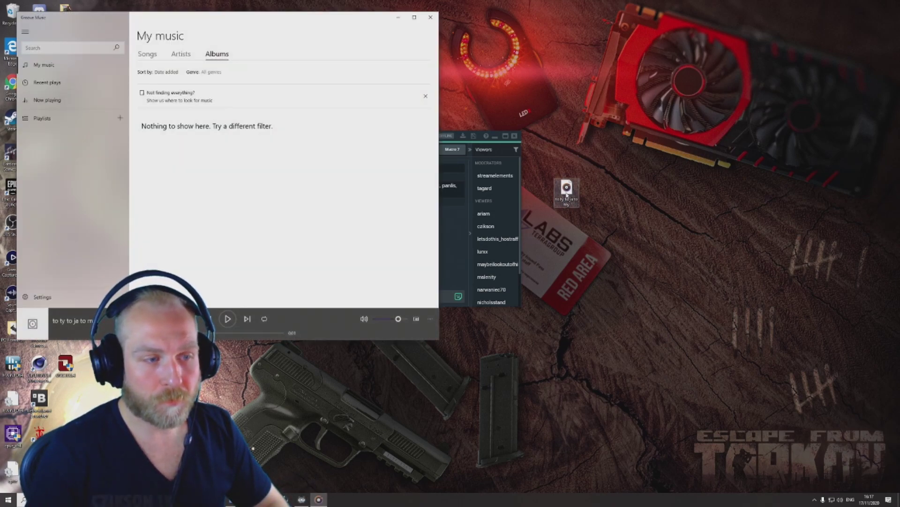
left_click(228, 318)
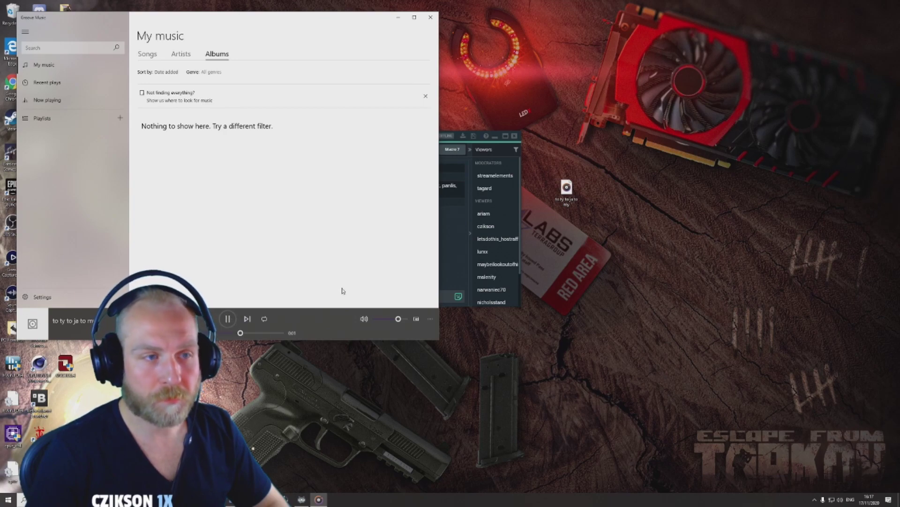
left_click(430, 17)
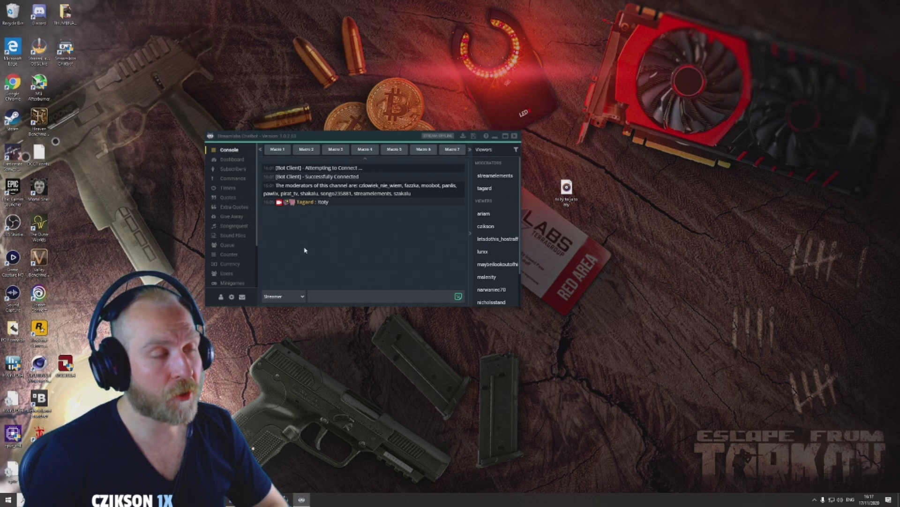
Generate the Twitch Bot's OAuth token by logging in with the account's username and password and authorizing Streamlabs Chatbot.
left_click_drag(309, 138, 407, 154)
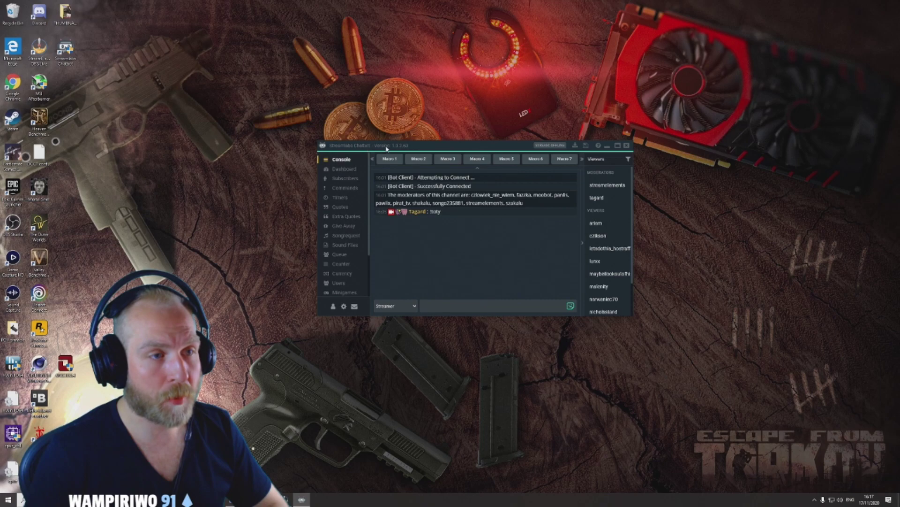
left_click(332, 307)
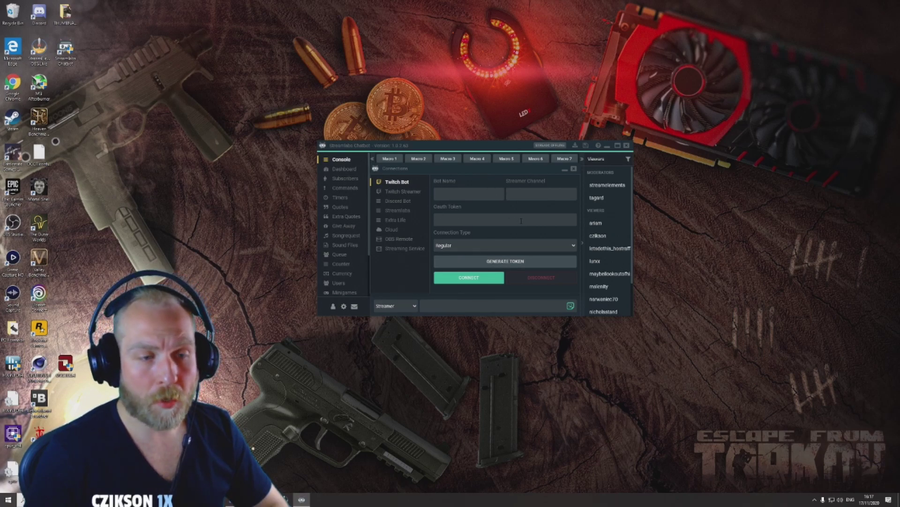
left_click(514, 266)
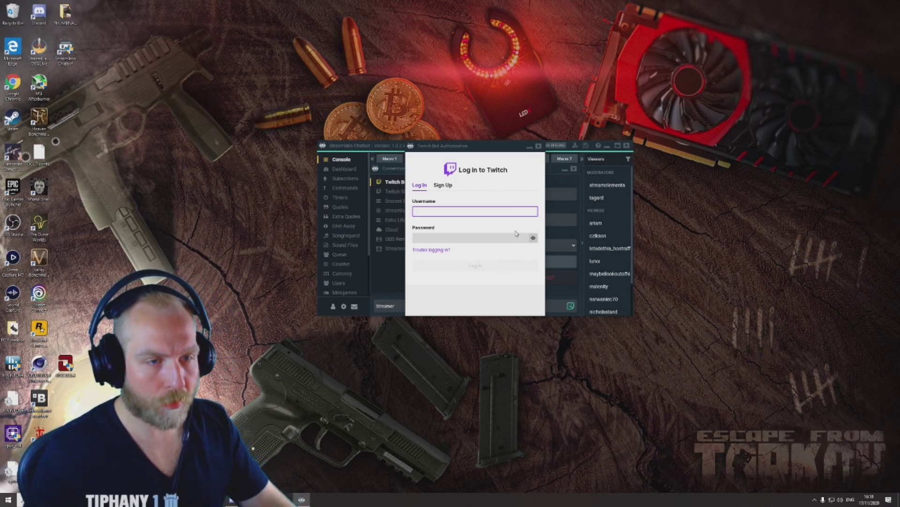
type("t")
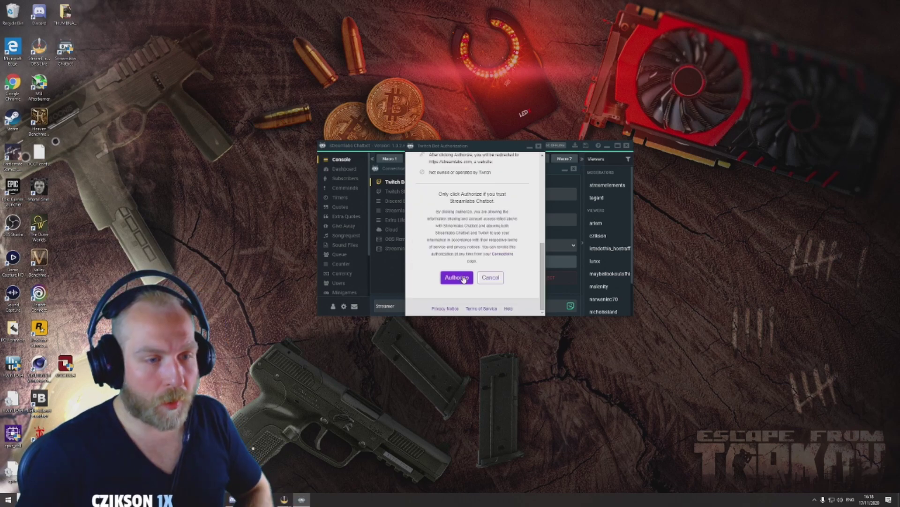
left_click(454, 278)
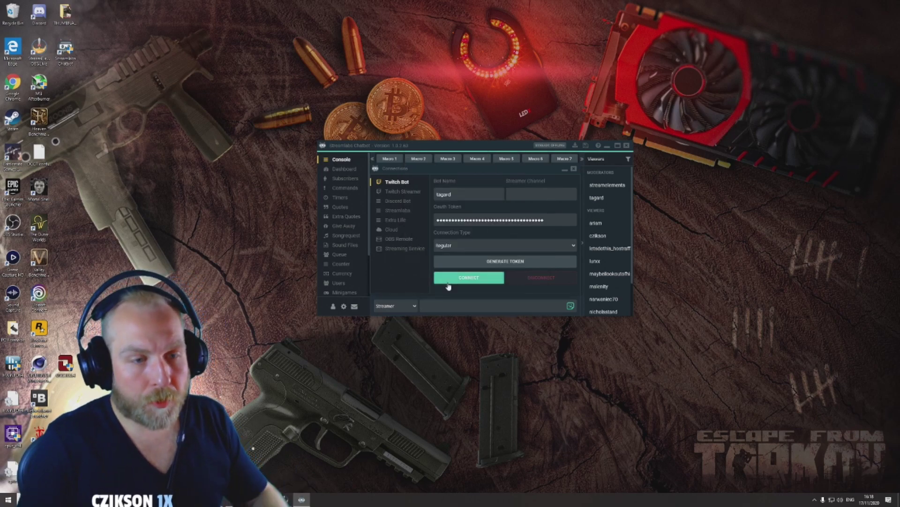
Enter the streamer's channel name for the Twitch Bot and connect the bot to that channel's chat.
left_click(482, 277)
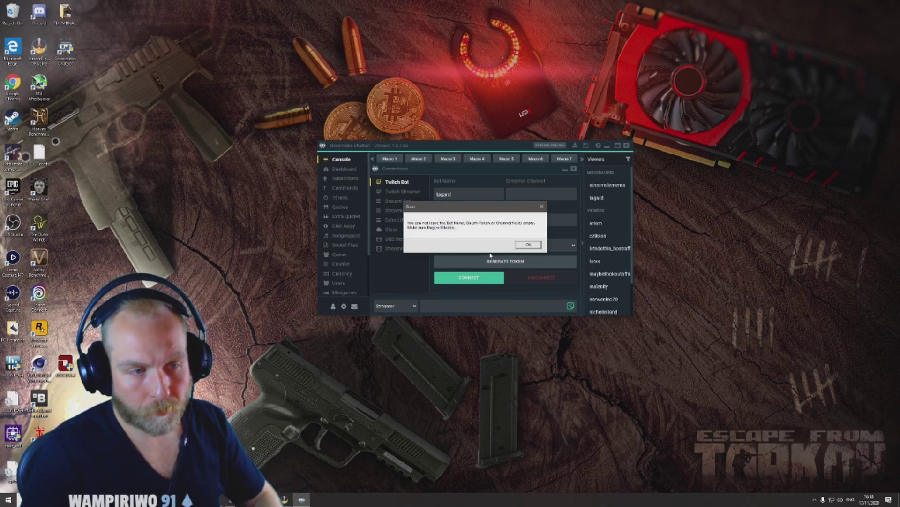
left_click(527, 245)
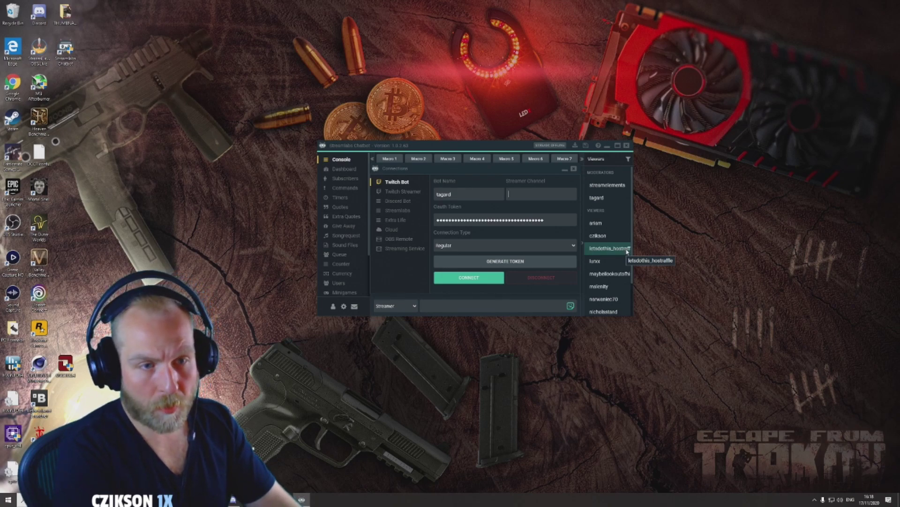
type("tag")
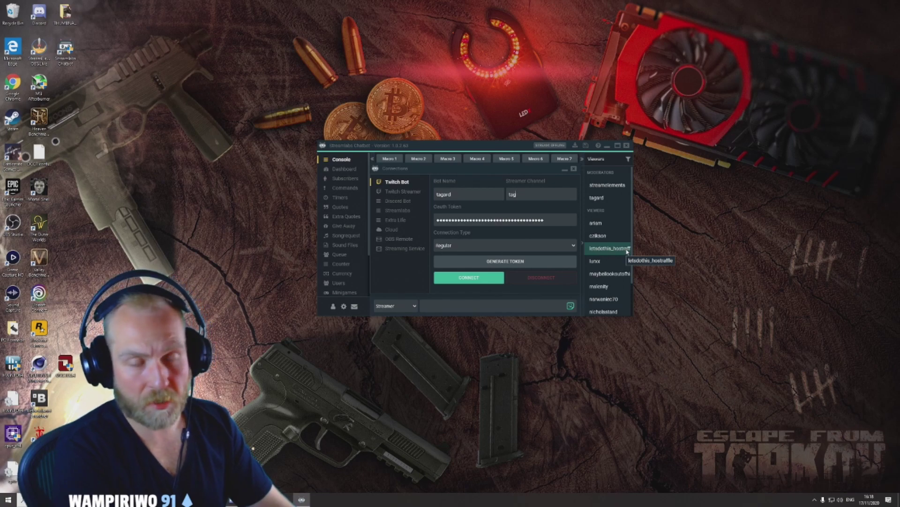
type("ard")
left_click(469, 277)
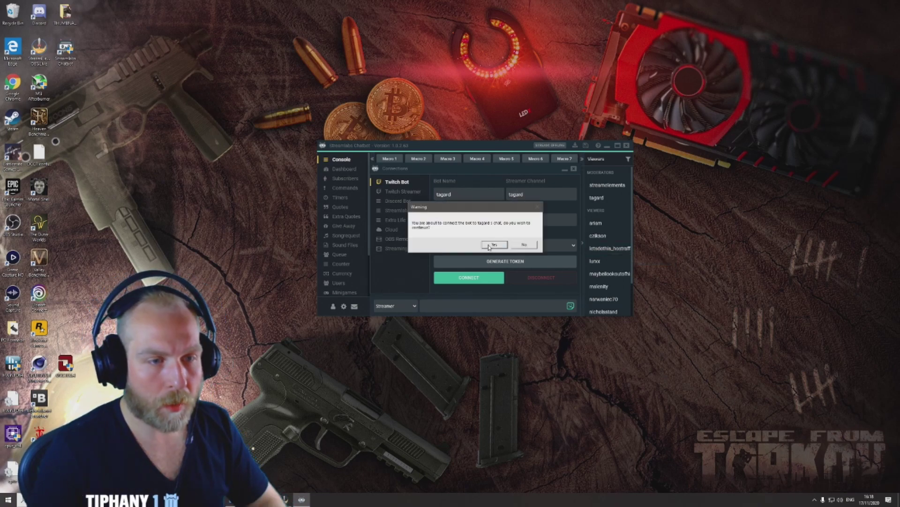
left_click(493, 245)
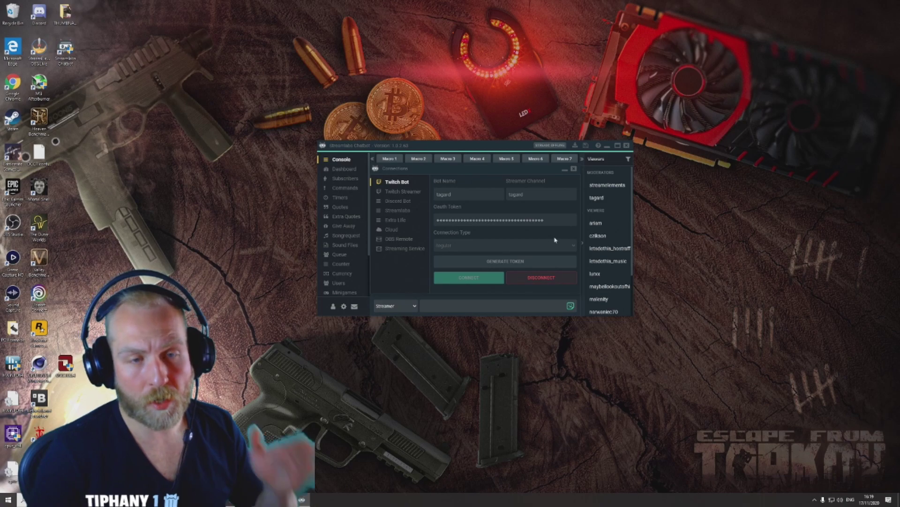
Turn on the chatbot's Sound Files feature.
left_click(352, 246)
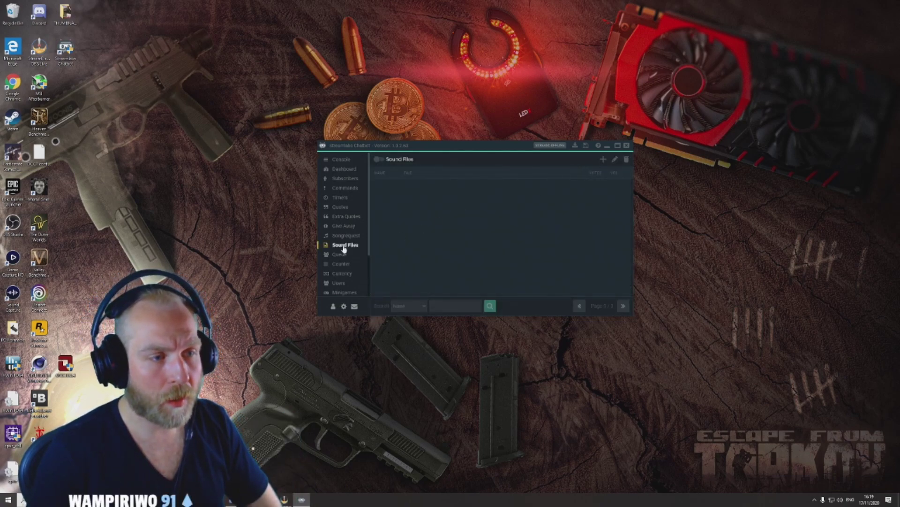
left_click(379, 160)
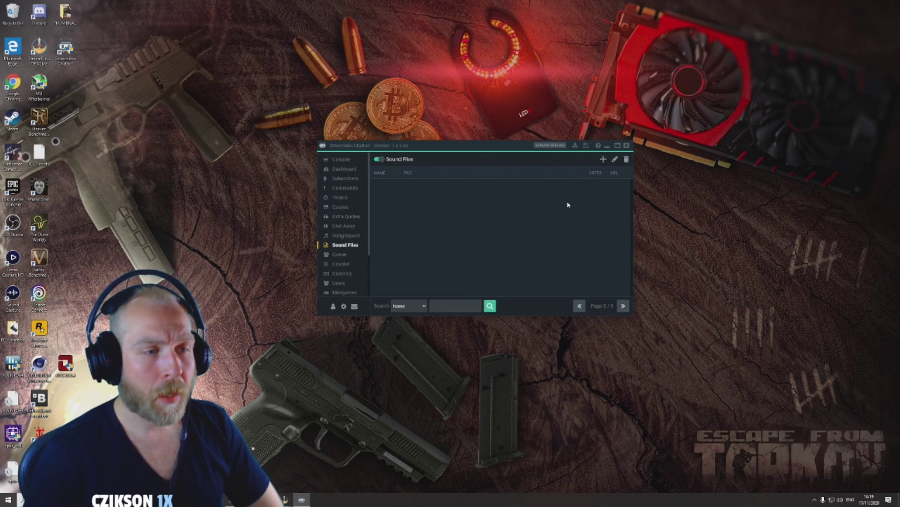
left_click(603, 159)
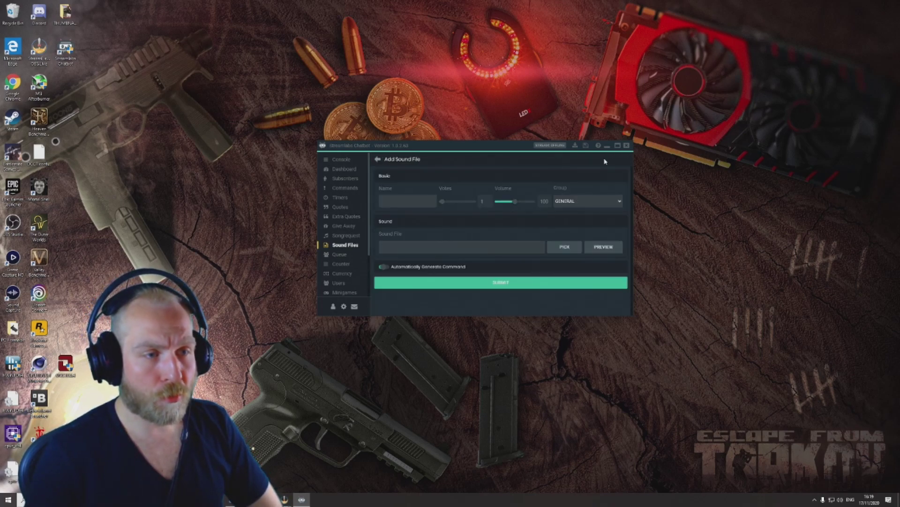
left_click(378, 159)
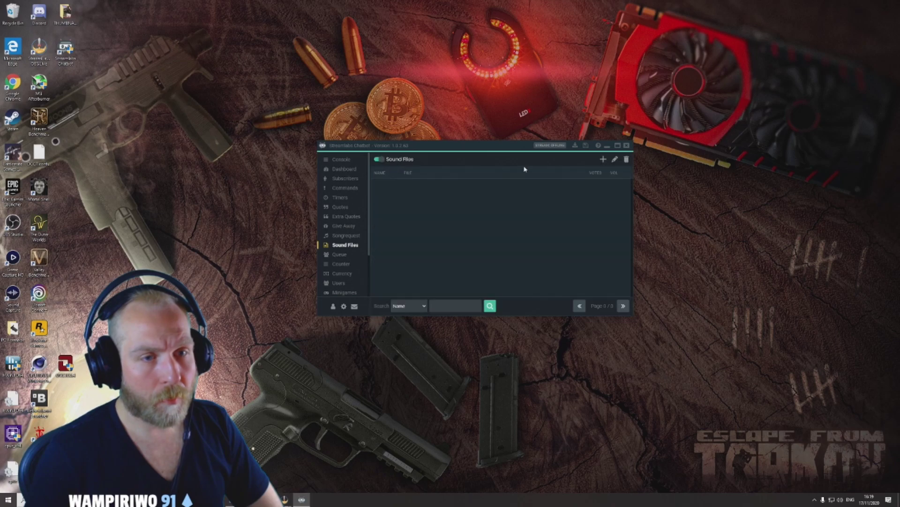
Start a new sound file entry named !toty and assign it "to ty to ja to my.mp3" from the Desktop folder.
left_click(603, 159)
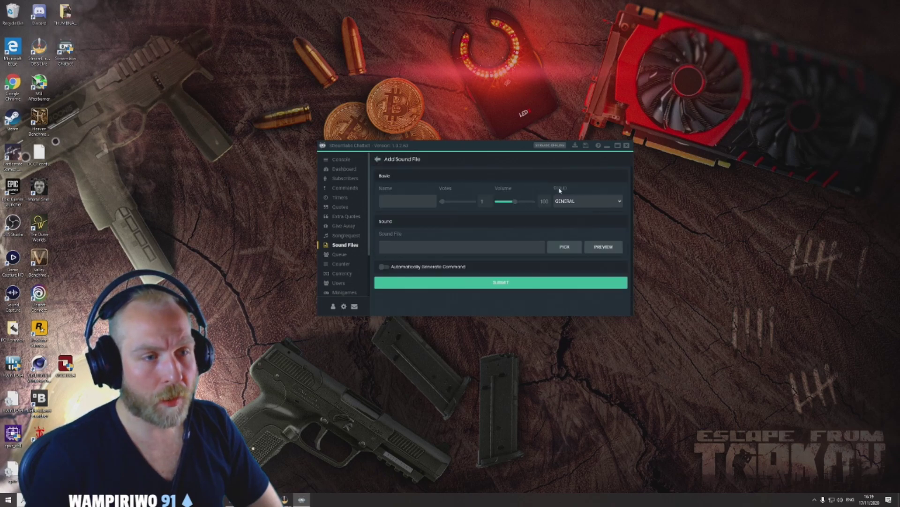
left_click(422, 201)
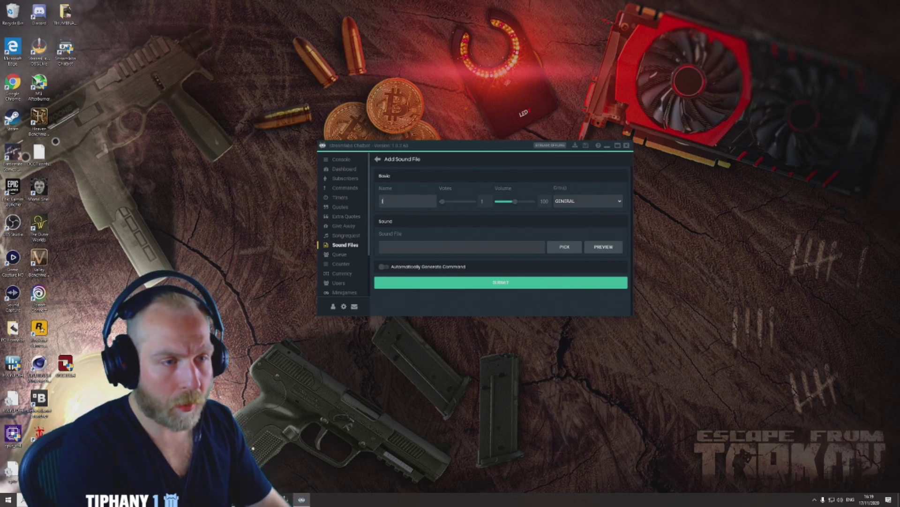
type("hoty")
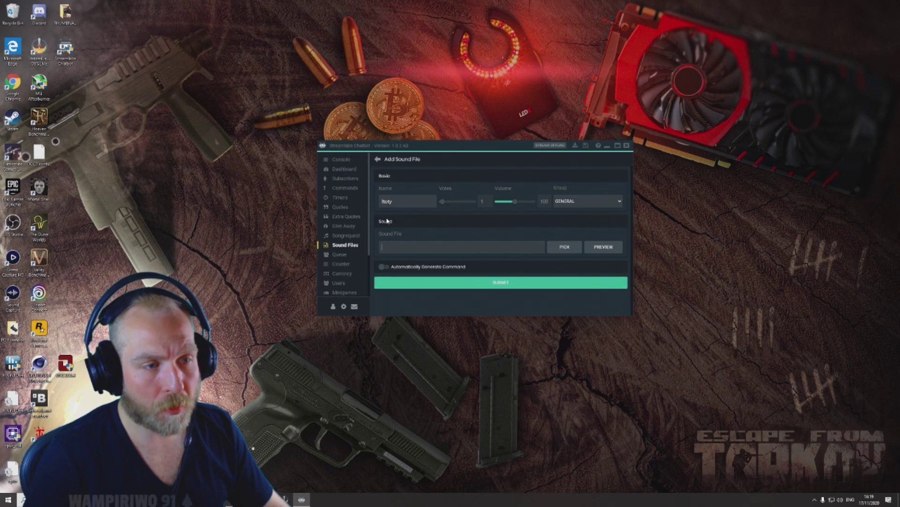
left_click(568, 247)
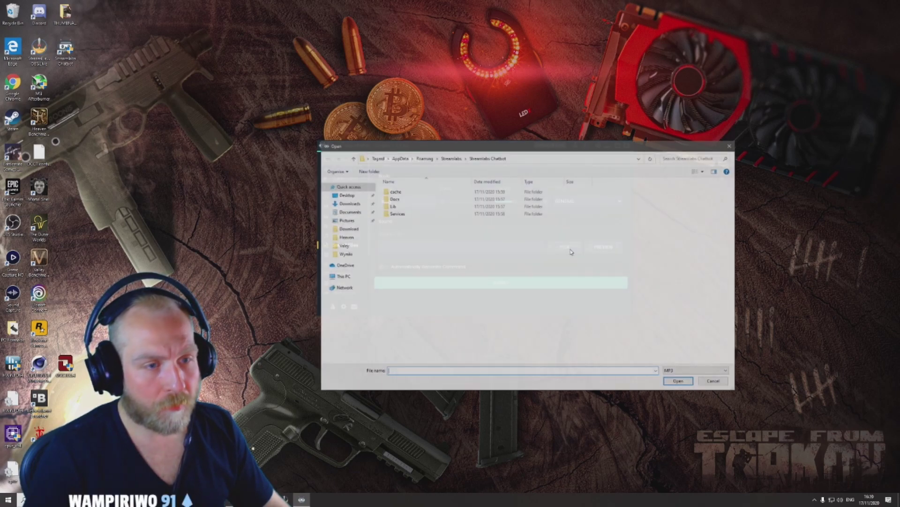
left_click(347, 195)
left_click(412, 229)
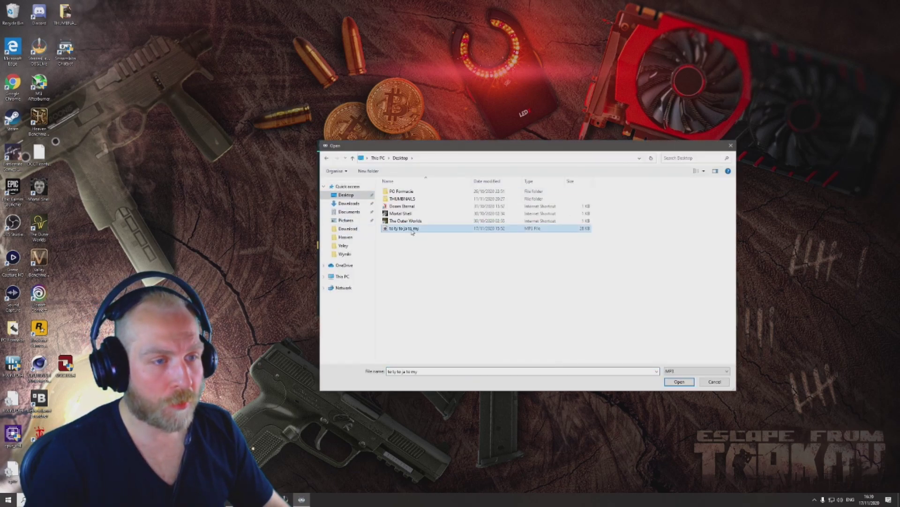
double_click(412, 229)
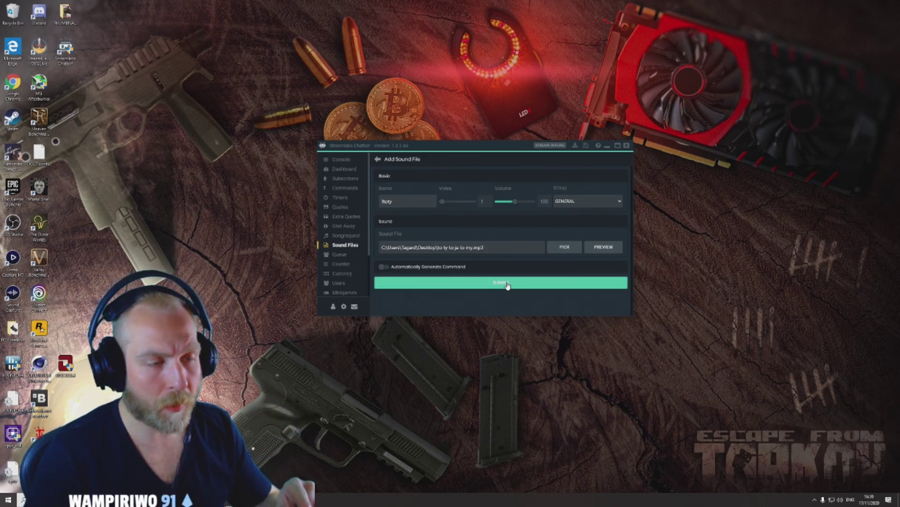
Turn on automatic command generation for the !toty sound and set its permission to Subscriber.
left_click(383, 269)
scroll(469, 258, "down", 3)
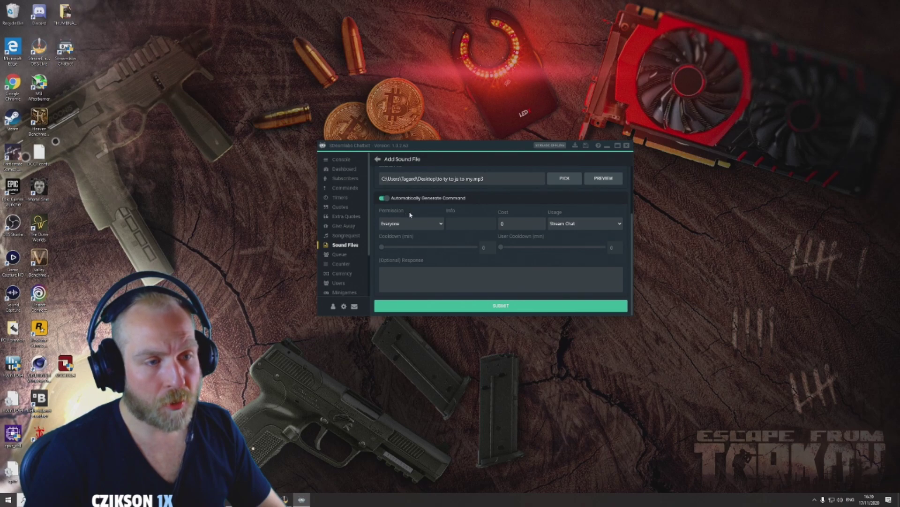
mouse_move(422, 230)
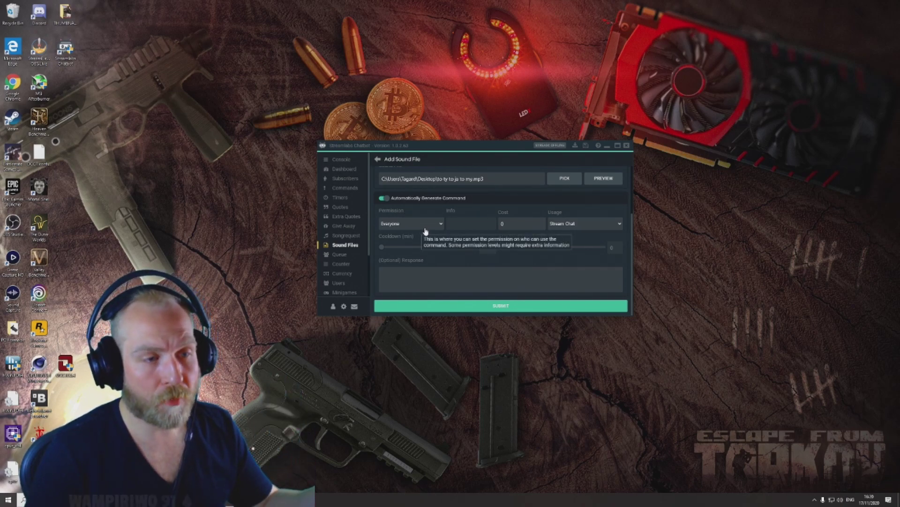
left_click(435, 232)
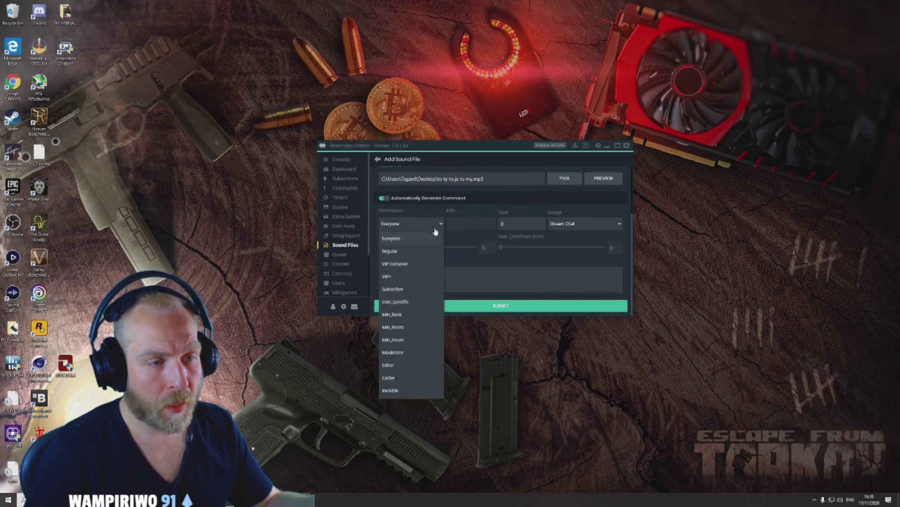
left_click(408, 288)
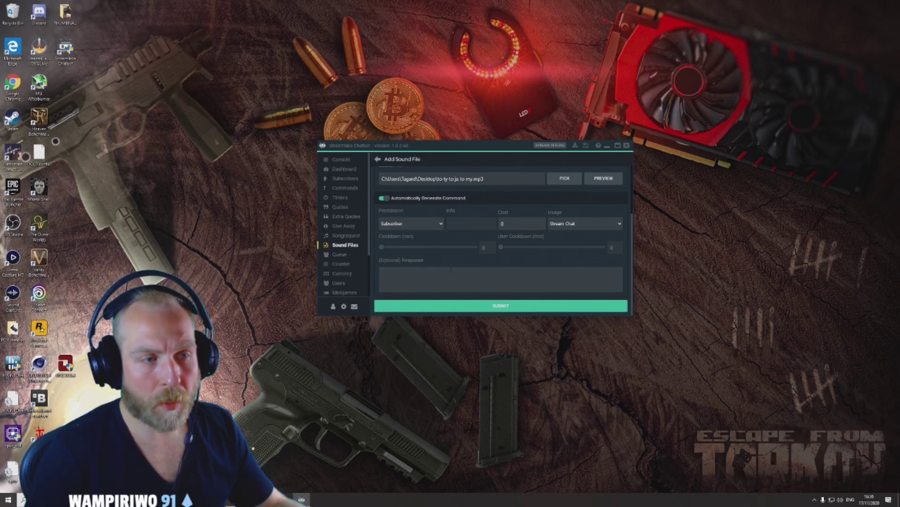
Set the command's cooldown to 5 minutes and user cooldown to 30 minutes, and change its permission to User_Specific.
mouse_move(383, 252)
left_mouse_down()
mouse_move(407, 254)
mouse_move(383, 255)
mouse_move(389, 257)
left_mouse_up()
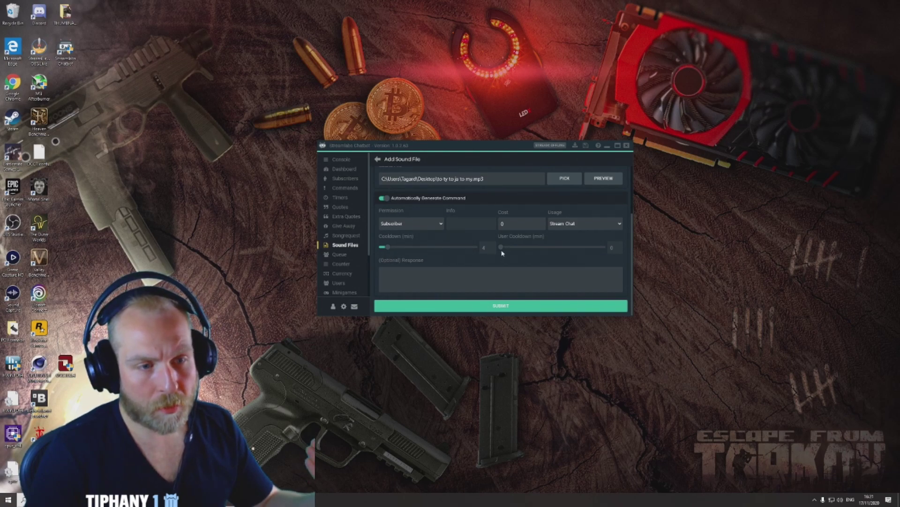
left_click_drag(500, 248, 555, 253)
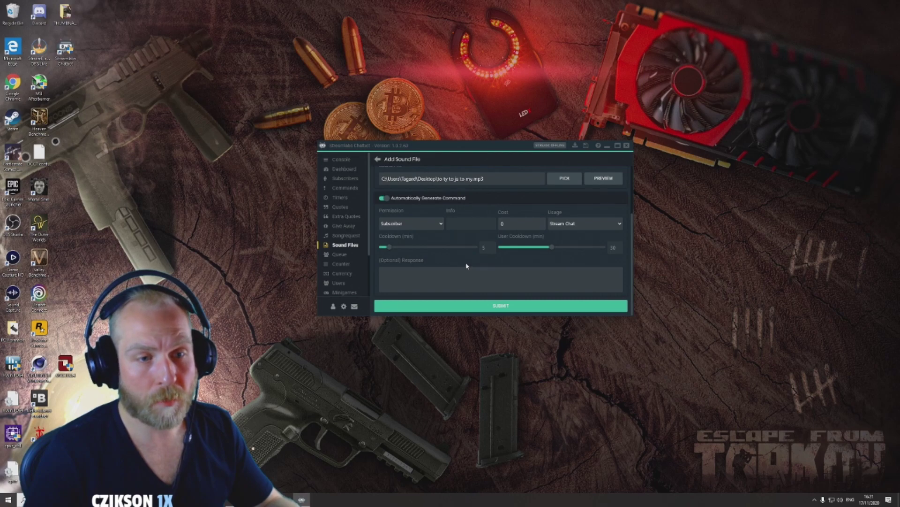
left_click(442, 229)
left_click(406, 305)
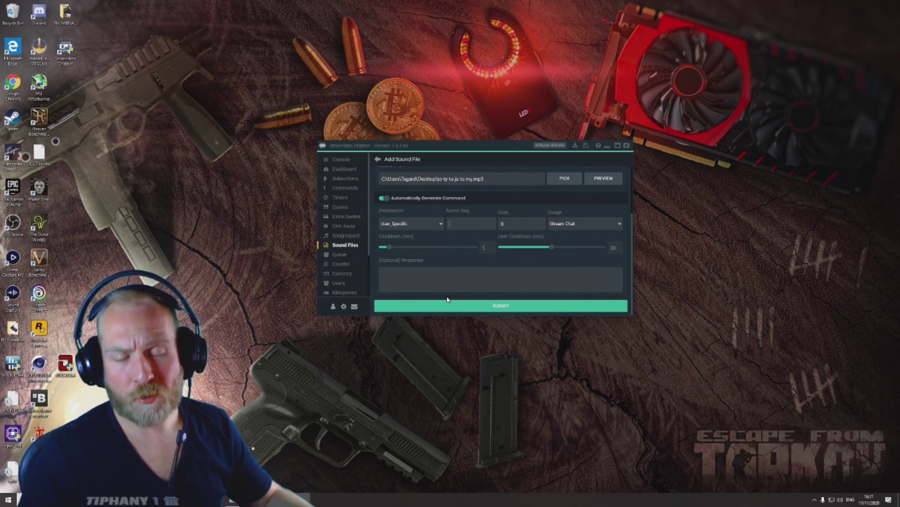
Switch to the other computer's Streamlabs Chatbot showing its existing sound files, minimize OBS, and maximize the chatbot window.
left_click(608, 146)
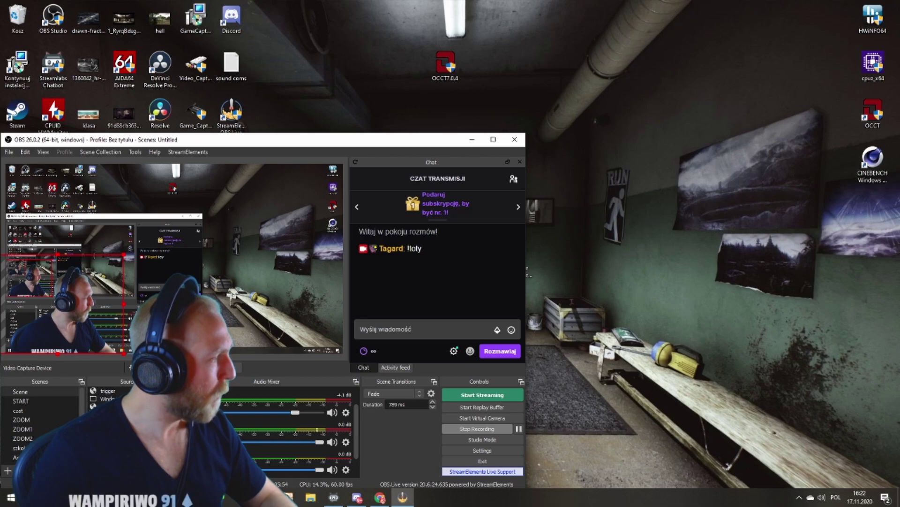
left_click(334, 498)
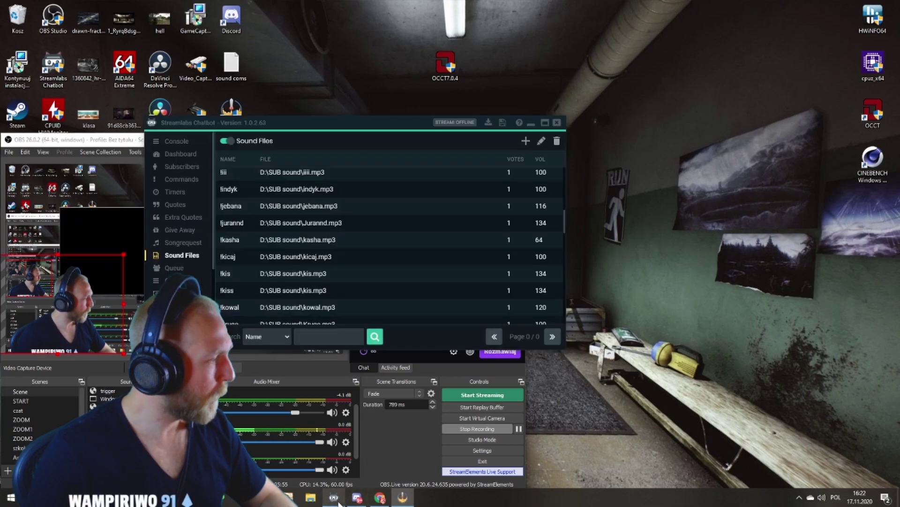
left_click_drag(388, 129, 514, 87)
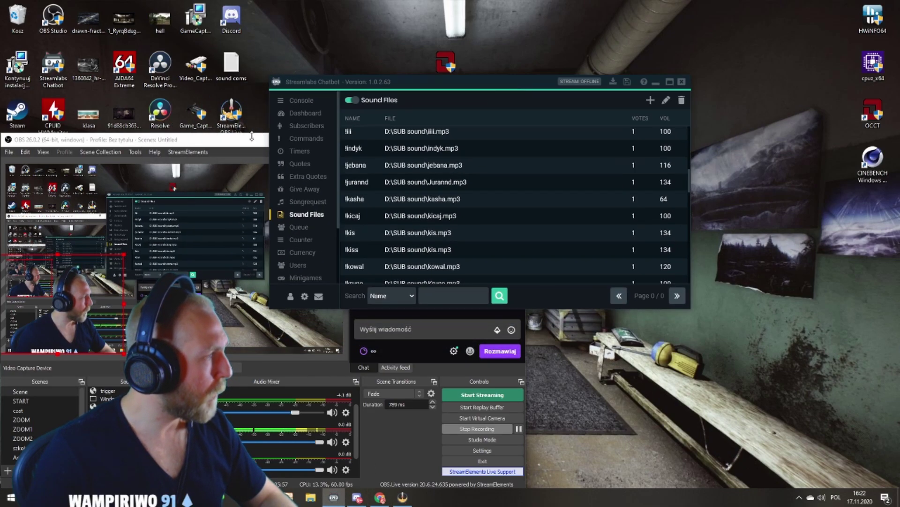
left_click(469, 324)
left_click(472, 140)
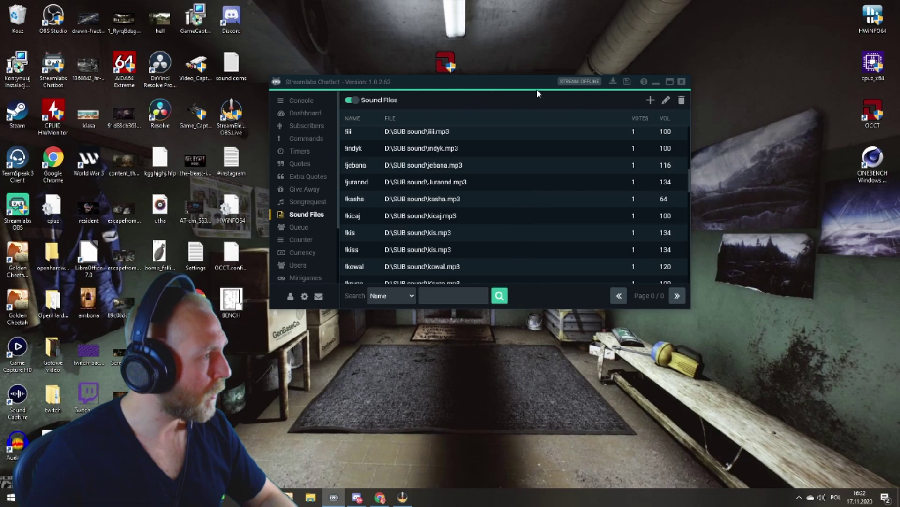
left_click(670, 81)
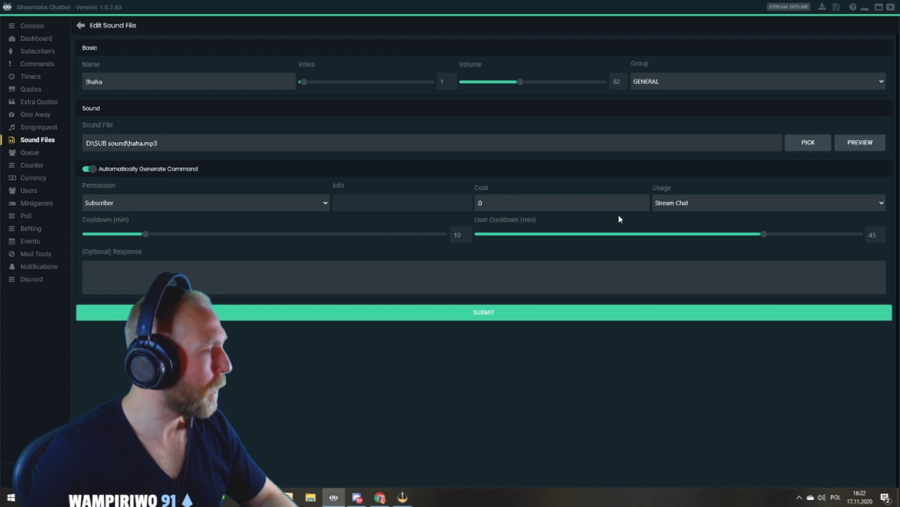
Submit the !haha entry, then review the !kowal sound's User_Specific permission and required name before returning to the sound list.
left_click(490, 315)
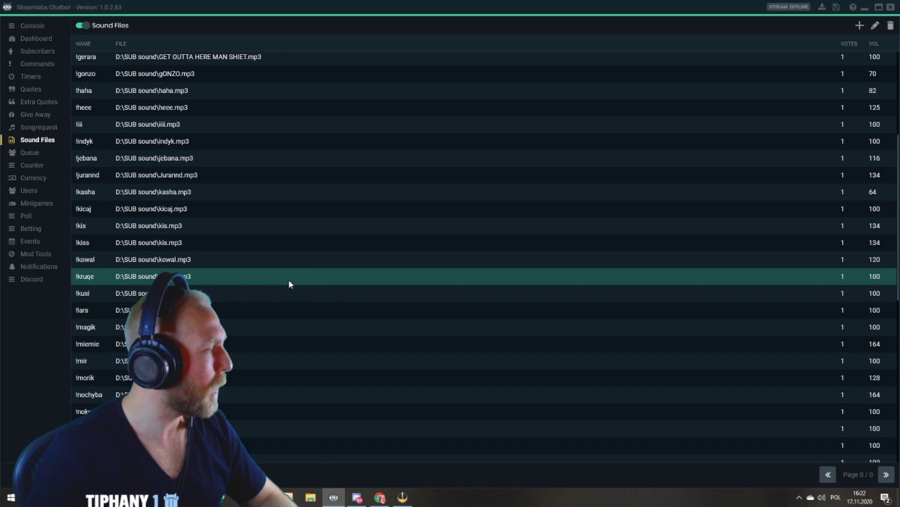
left_click(175, 261)
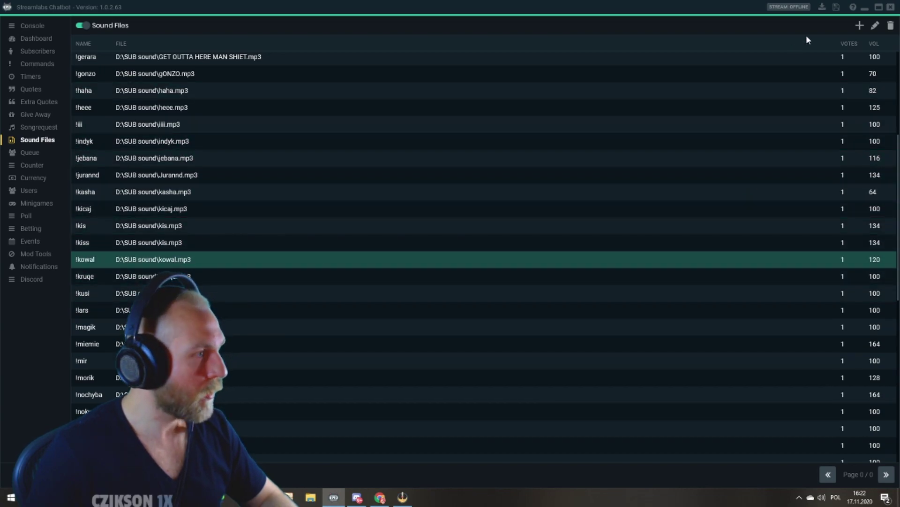
left_click(875, 26)
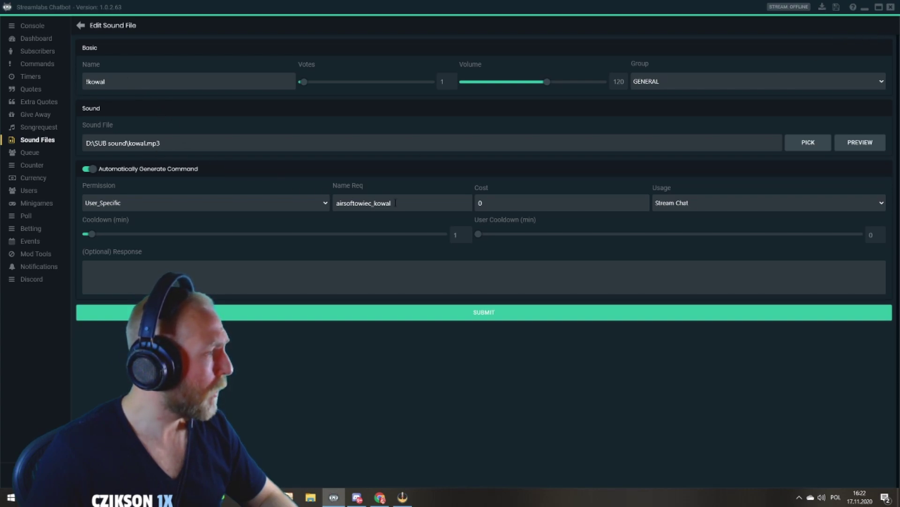
left_click_drag(394, 203, 330, 209)
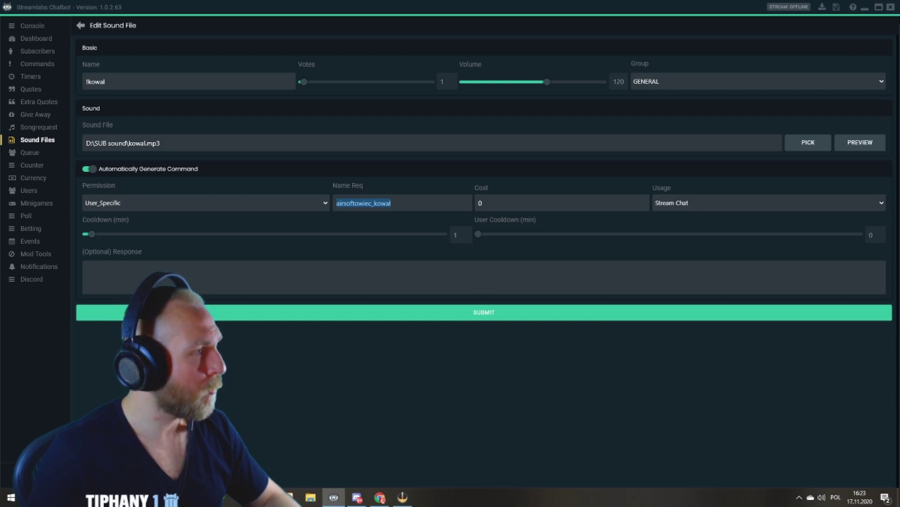
left_click(873, 14)
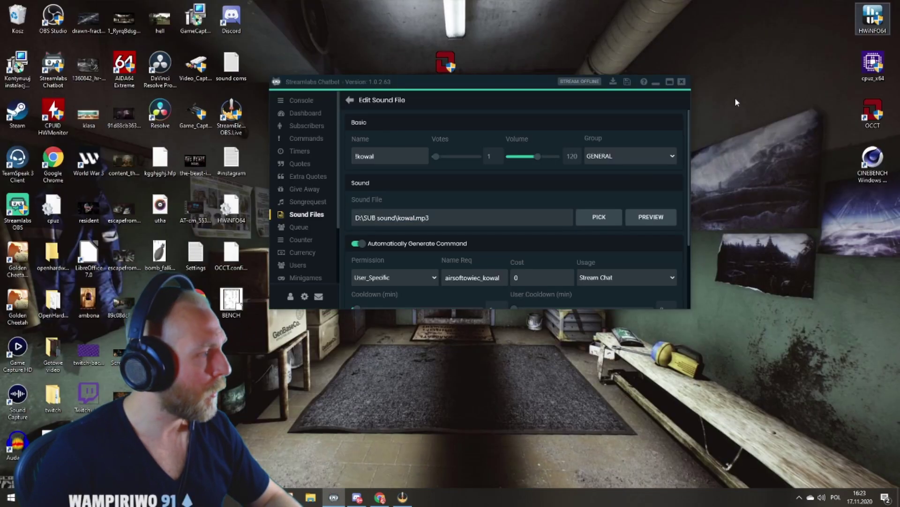
left_click(350, 100)
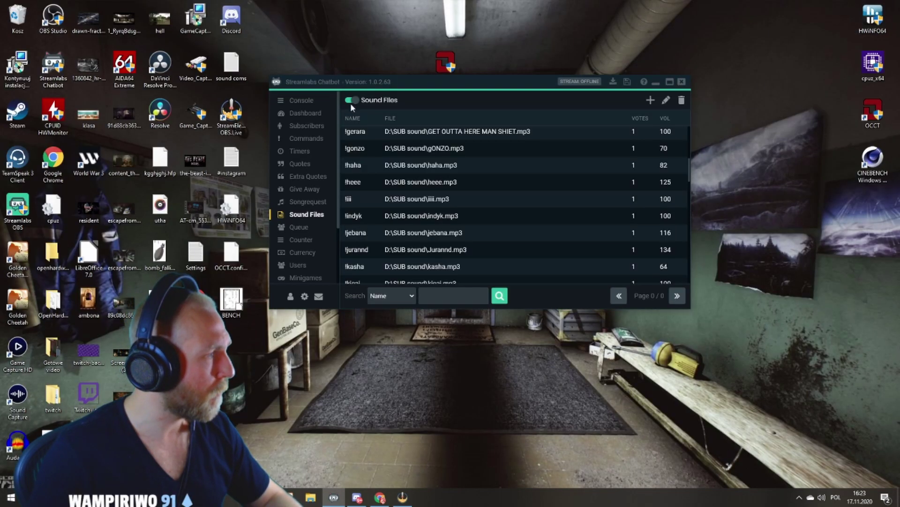
Switch to Chrome and send the !ajaj sound command in the Twitch channel's stream chat.
left_click(380, 497)
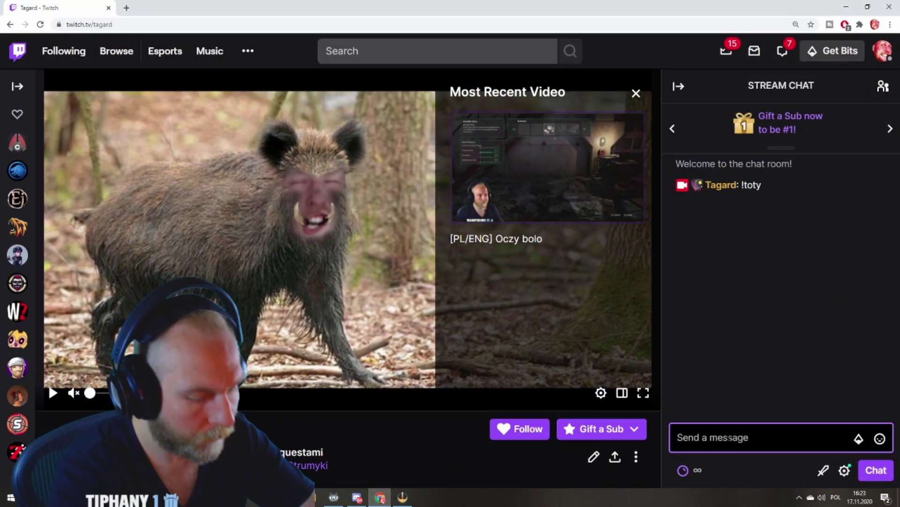
type("!ajaj")
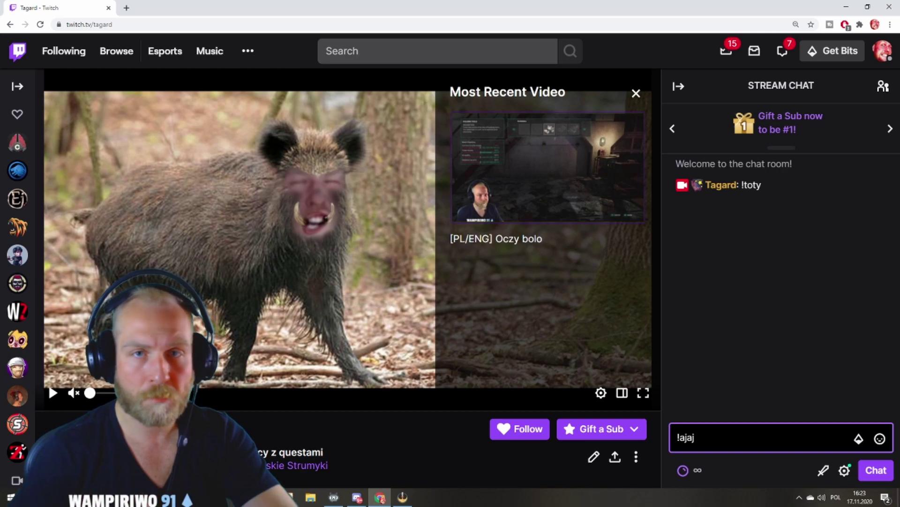
key("Return")
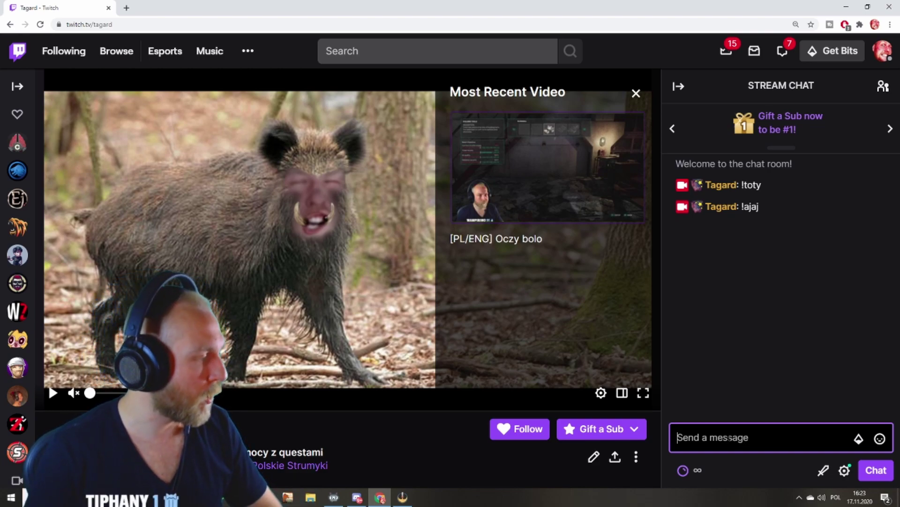
Switch back to Streamlabs Chatbot and review the cloud backup settings in its connections window, closing it when done.
left_click(334, 498)
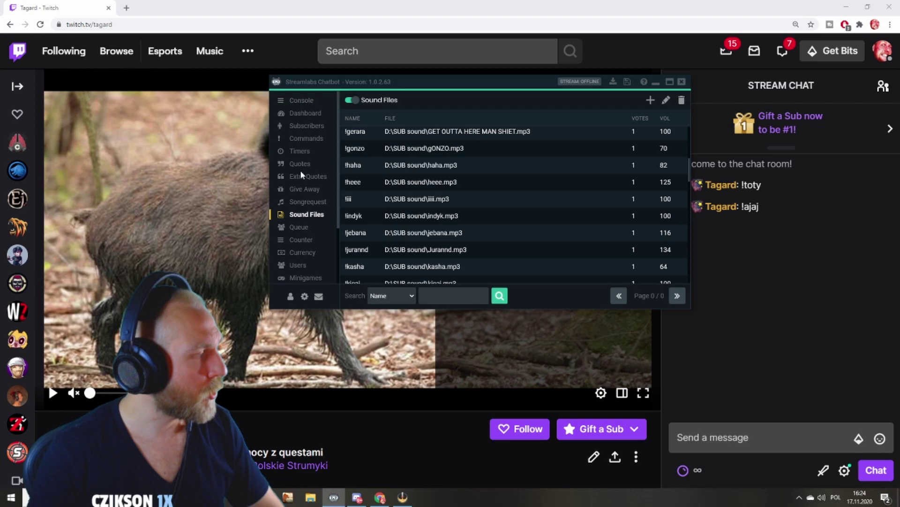
left_click(293, 295)
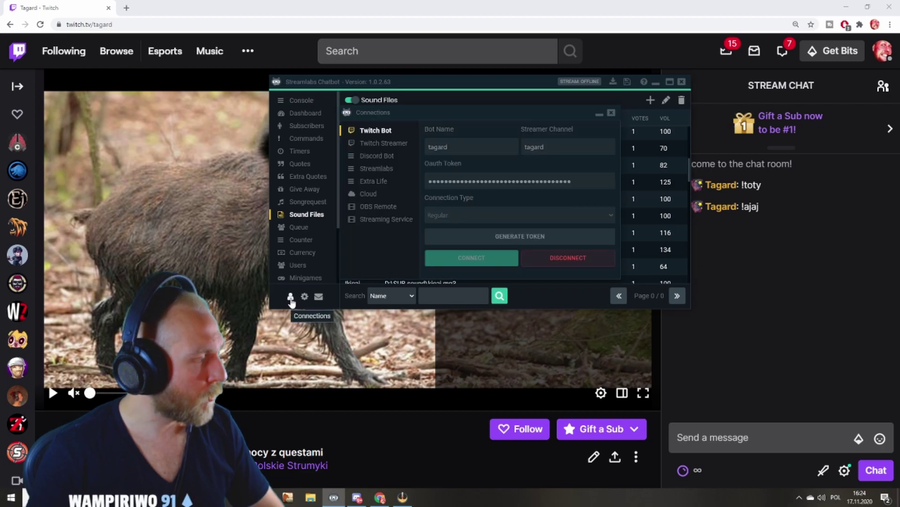
left_click(369, 194)
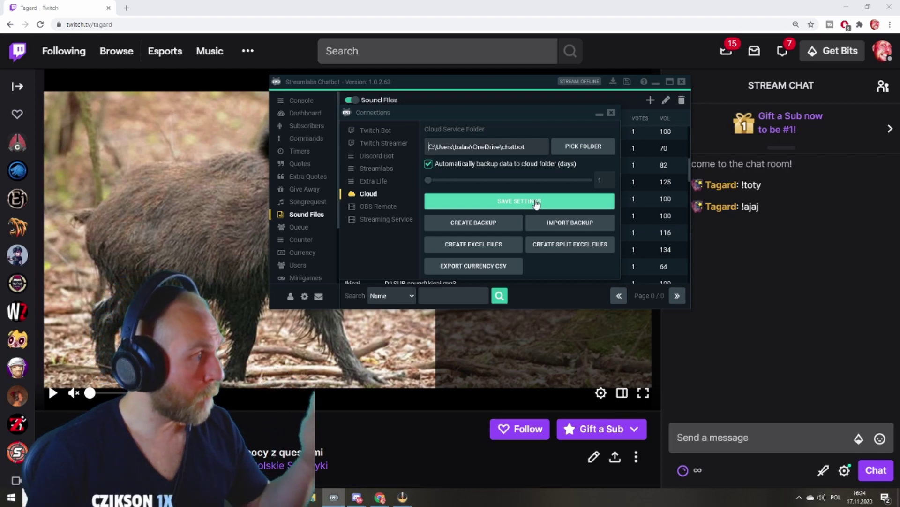
left_click(611, 113)
Look through the sound files list down to its last entries.
scroll(434, 241, "down", 6)
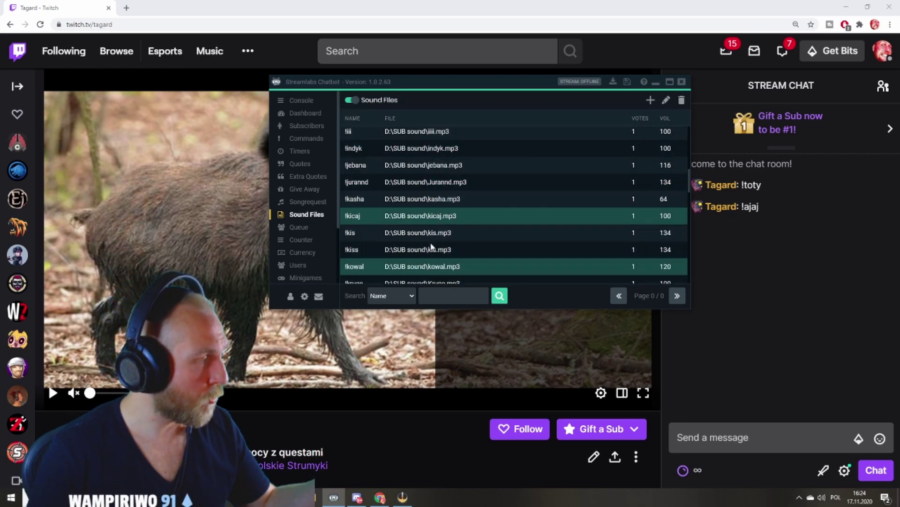
scroll(430, 249, "down", 5)
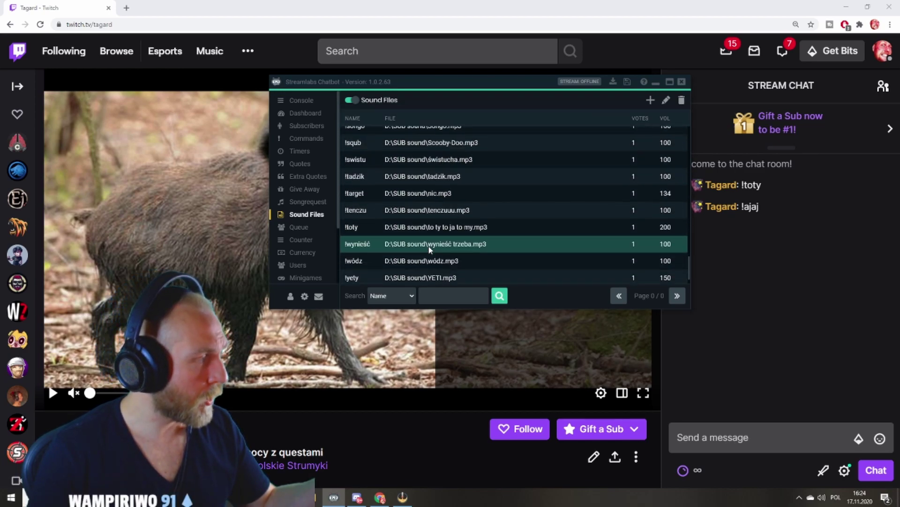